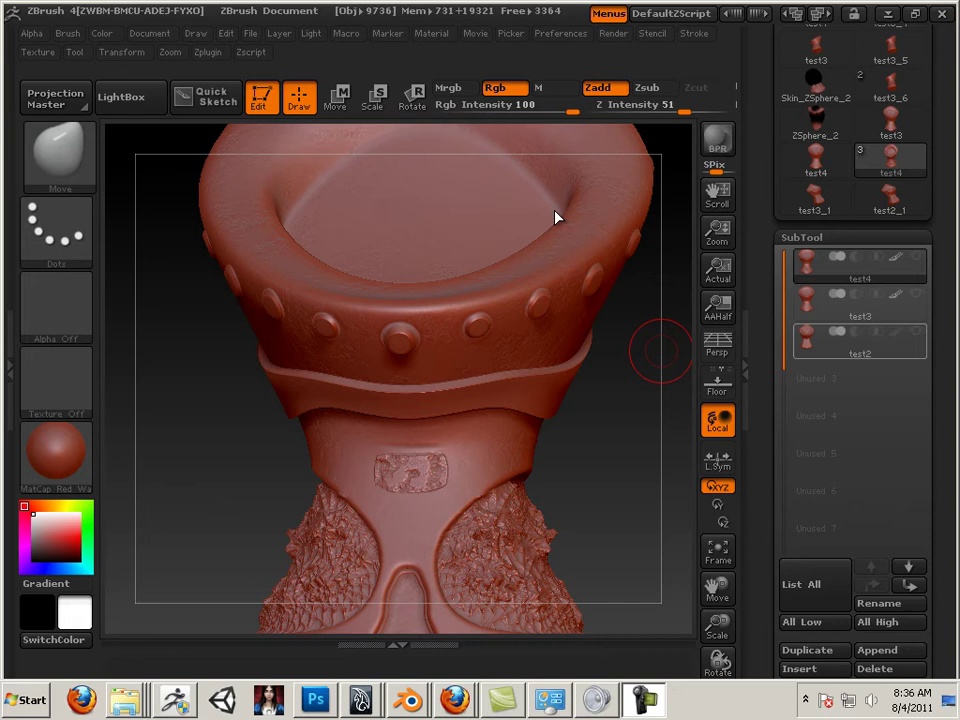
- Bring the main Blender window with the low-poly goblet mesh to the front
click(408, 700)
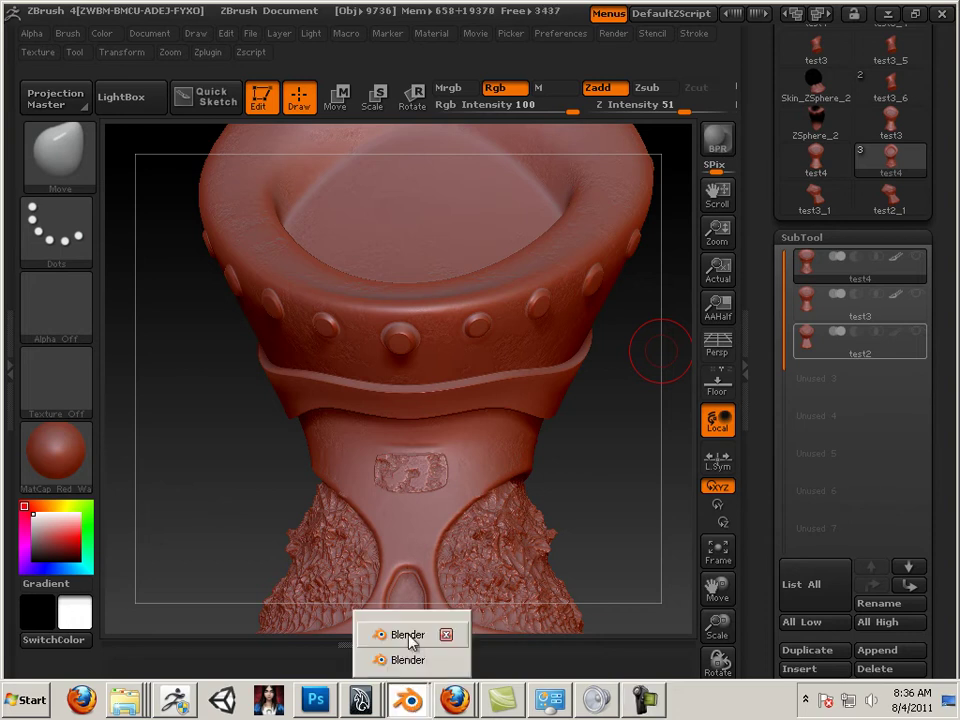
click(407, 635)
click(408, 700)
click(422, 657)
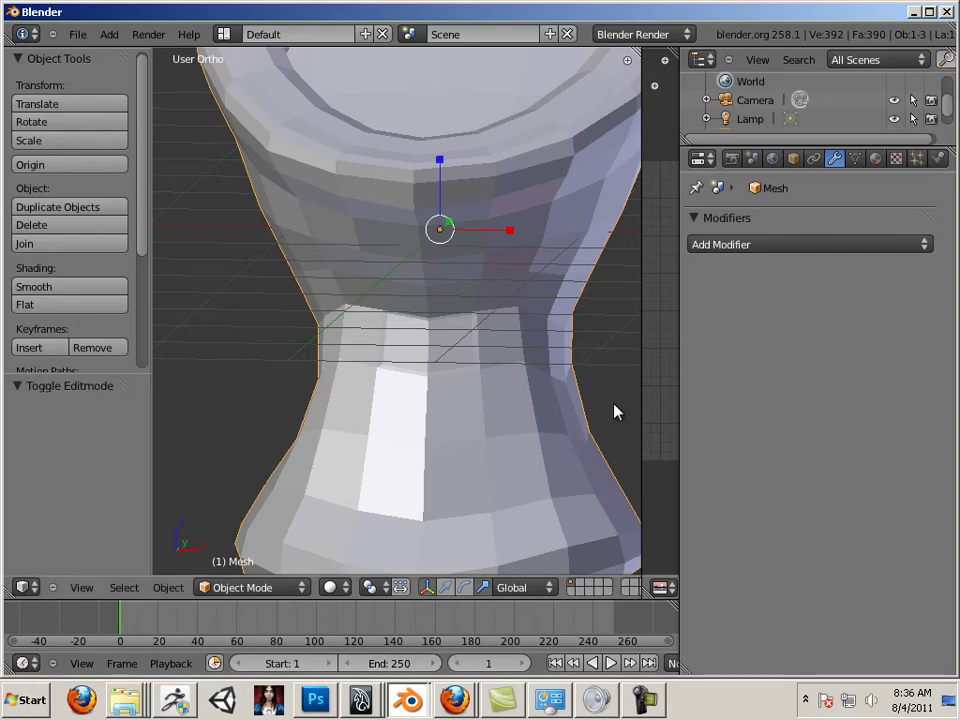
scroll(613, 400, up, 3)
scroll(605, 362, down, 5)
scroll(598, 335, down, 3)
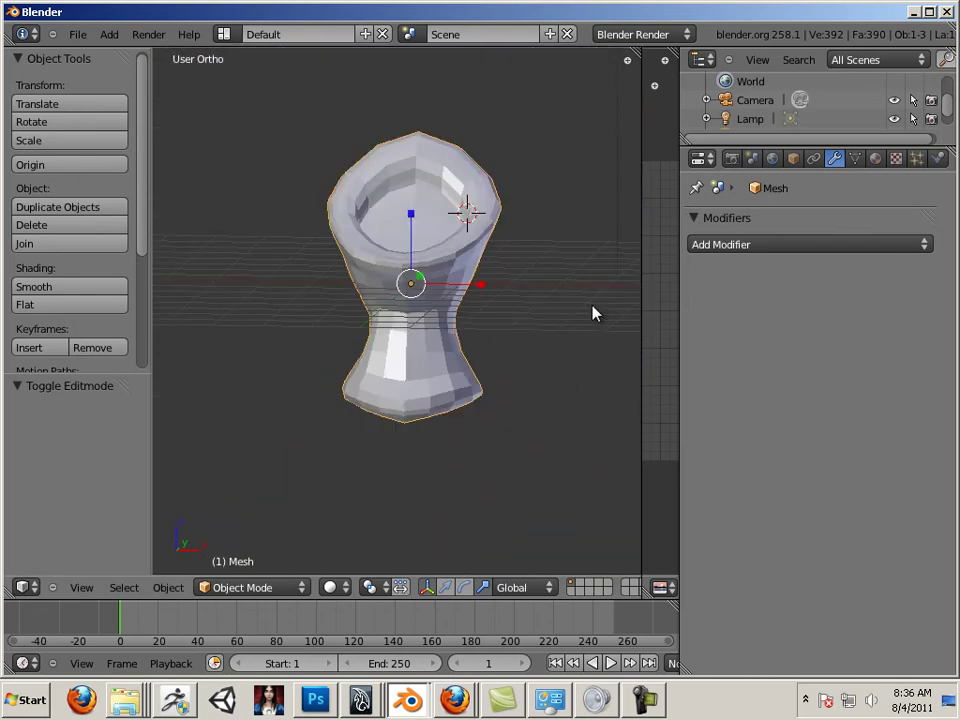
- Switch the goblet to Sculpt Mode, view it sideways, and enlarge the brush
click(270, 588)
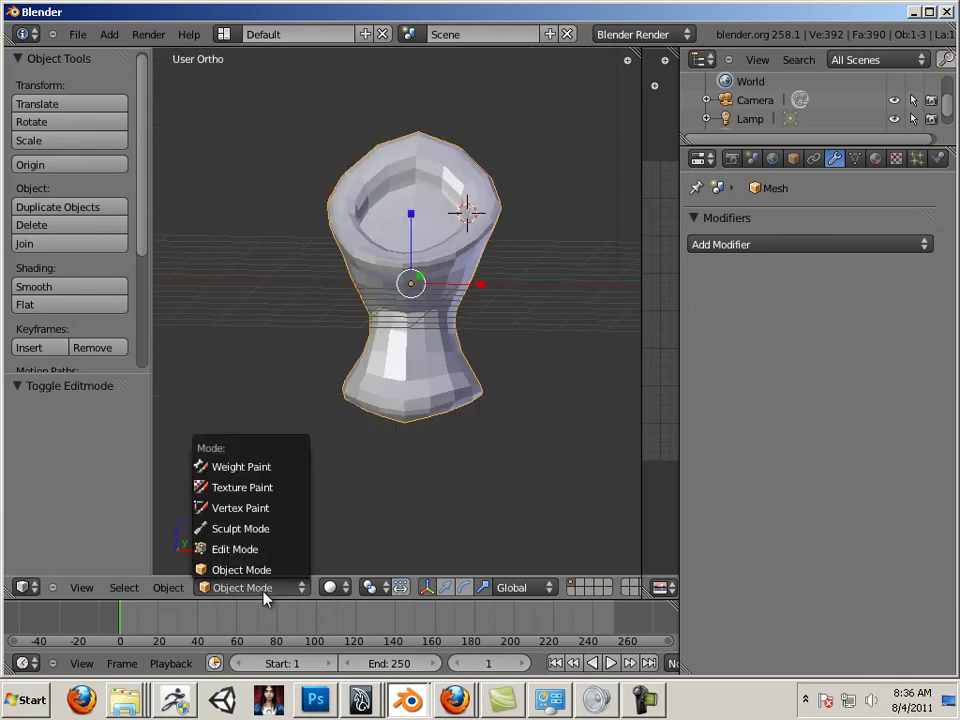
click(258, 529)
mouse_move(467, 489)
middle_down()
mouse_move(304, 478)
mouse_move(339, 471)
middle_up()
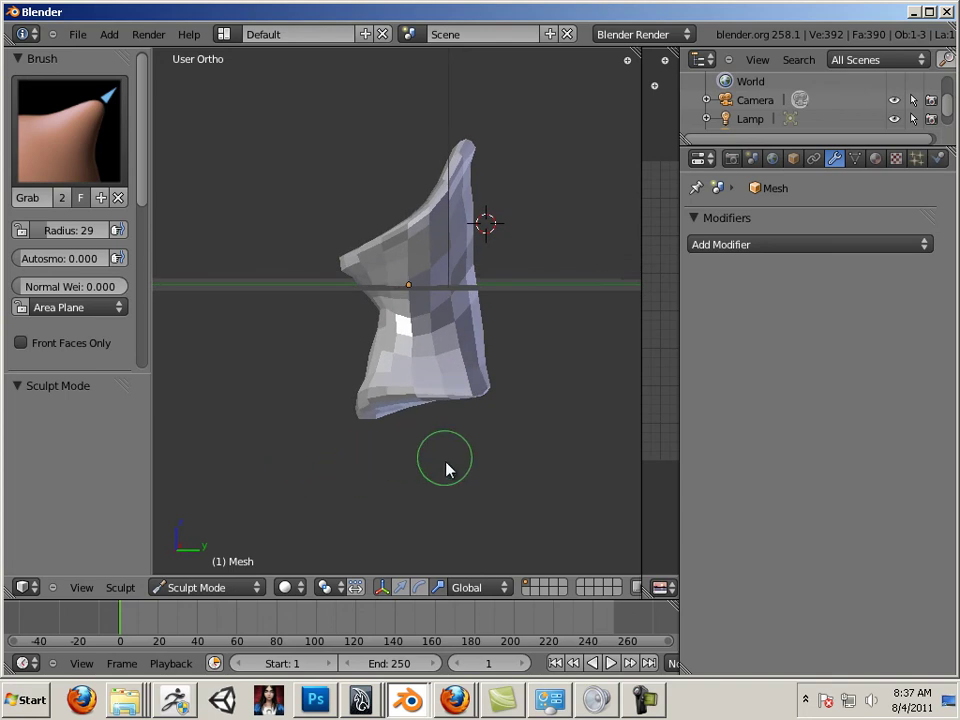
key(bracketright)
drag(487, 447, 468, 312)
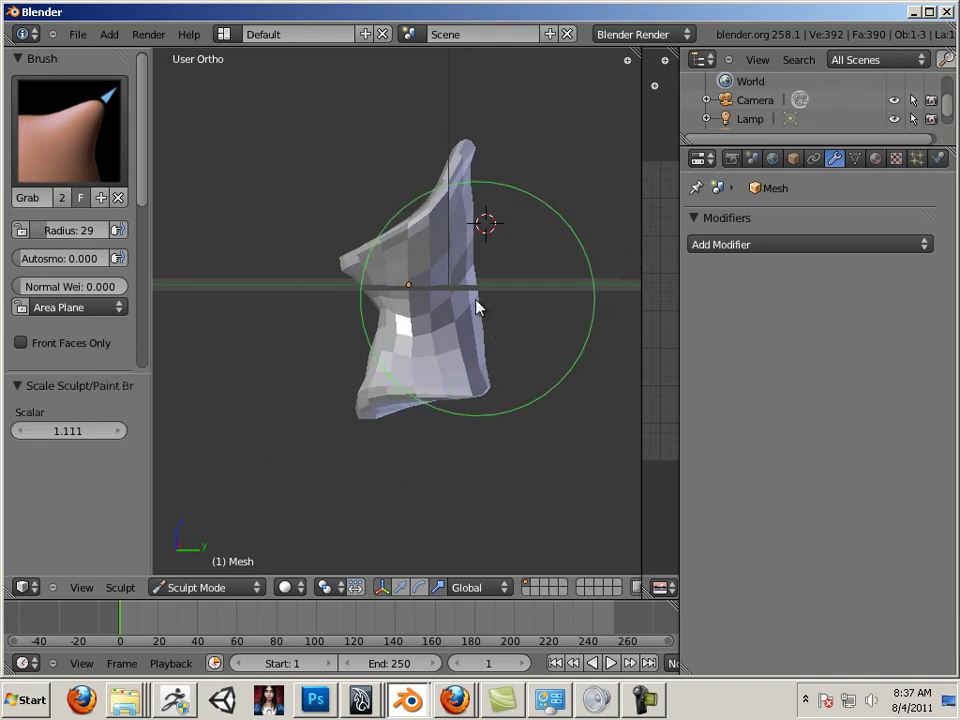
- Pull the goblet's base down into a spike, then thin it with a smaller brush
mouse_move(460, 313)
mouse_down()
mouse_move(470, 387)
mouse_move(514, 424)
mouse_up()
key(bracketleft)
key(bracketleft)
key(bracketleft)
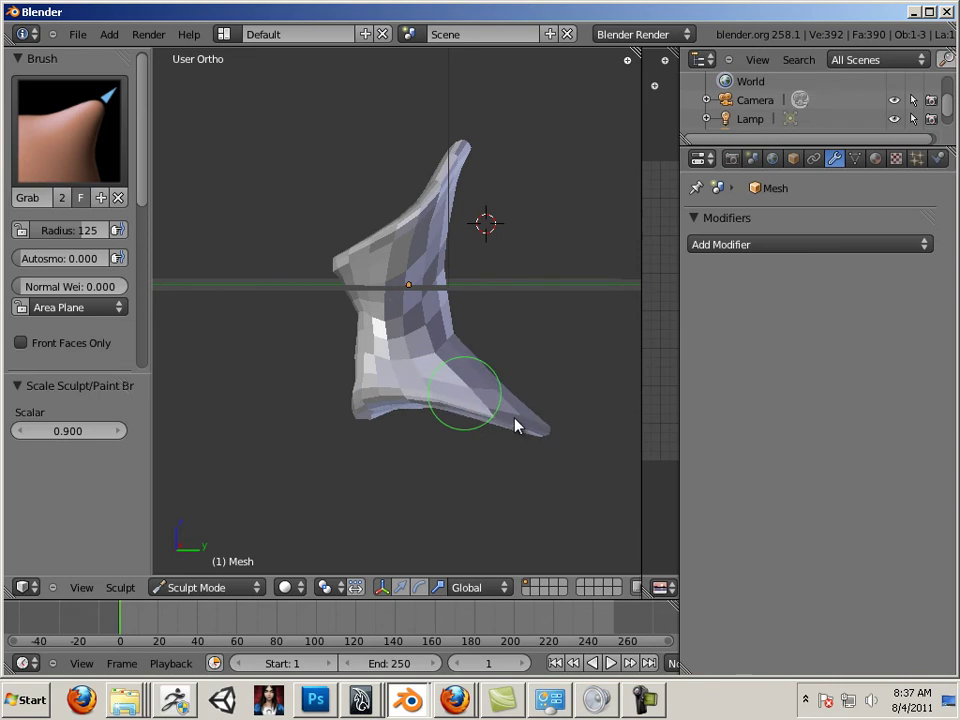
key(bracketleft)
key(bracketleft)
key(bracketleft)
drag(497, 380, 489, 396)
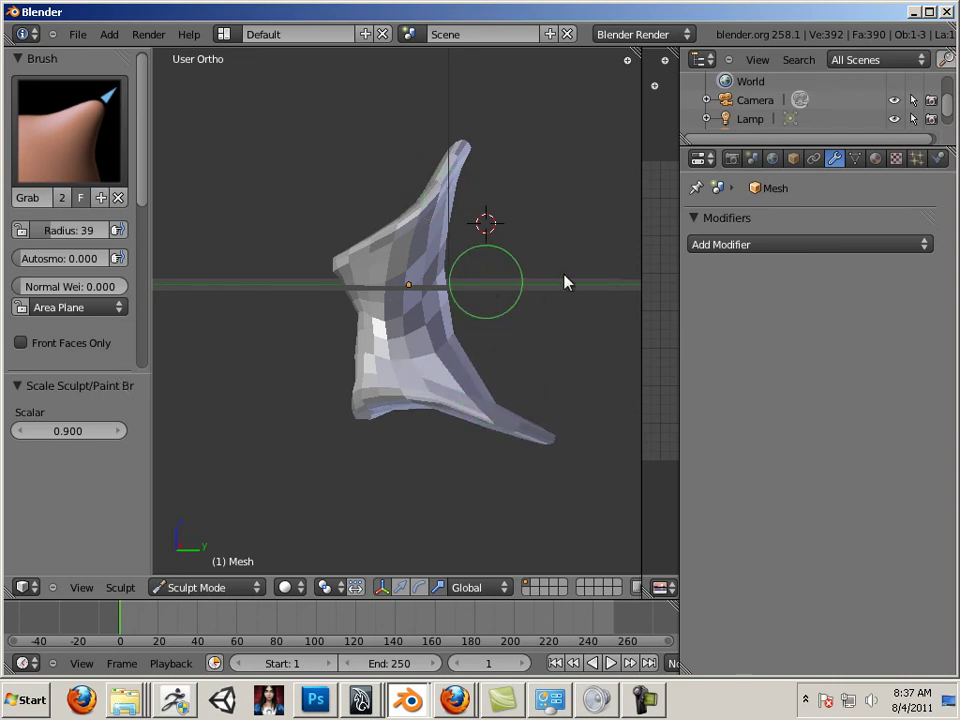
- Widen the cup's upper rim and reshape its front around the V crease
middle_drag(521, 317, 645, 392)
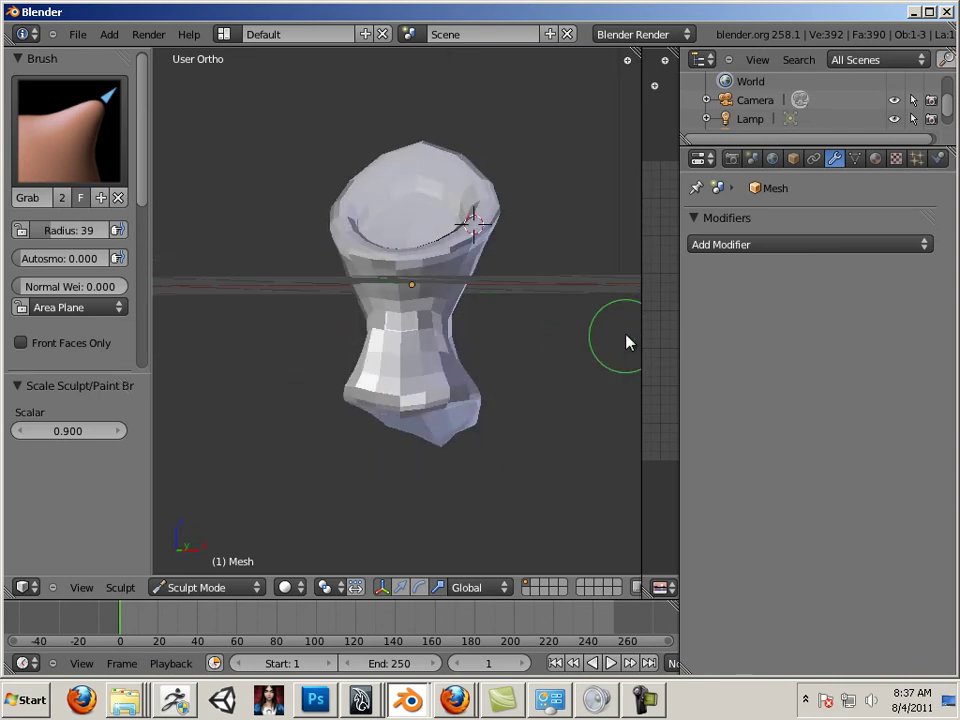
mouse_move(497, 214)
mouse_down()
mouse_move(513, 243)
mouse_move(510, 205)
mouse_up()
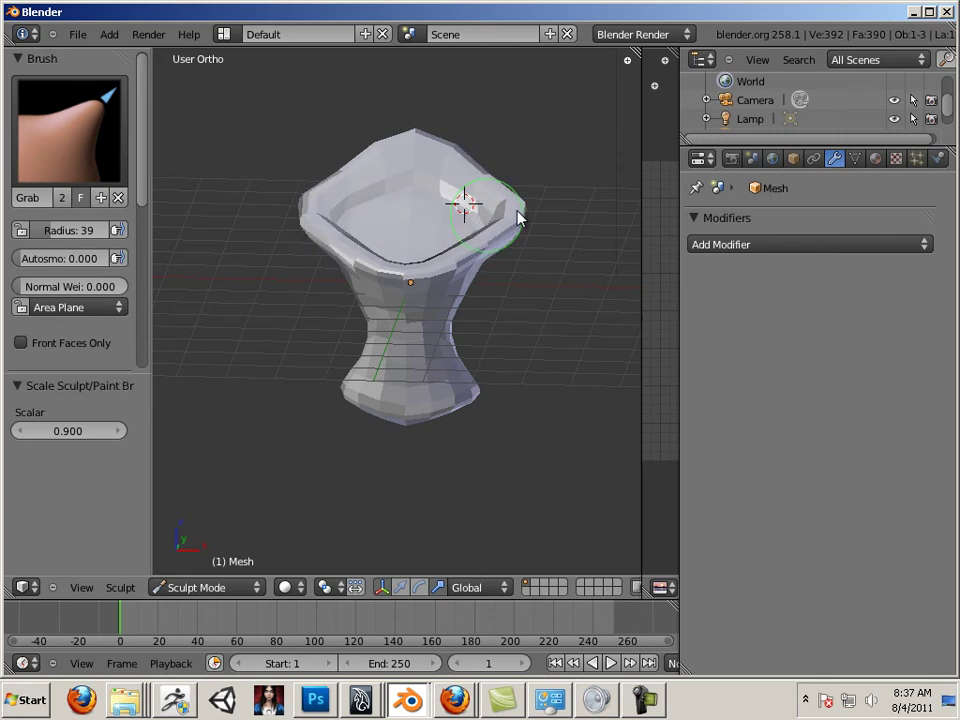
middle_drag(514, 214, 536, 279)
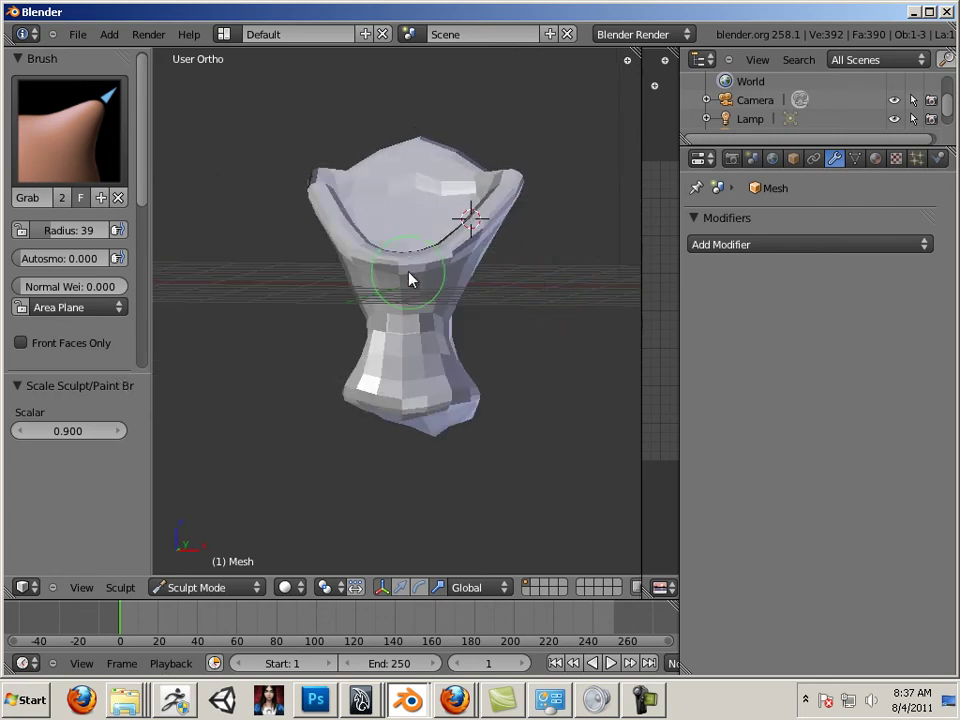
mouse_move(405, 293)
mouse_down()
mouse_move(445, 303)
mouse_move(471, 296)
mouse_up()
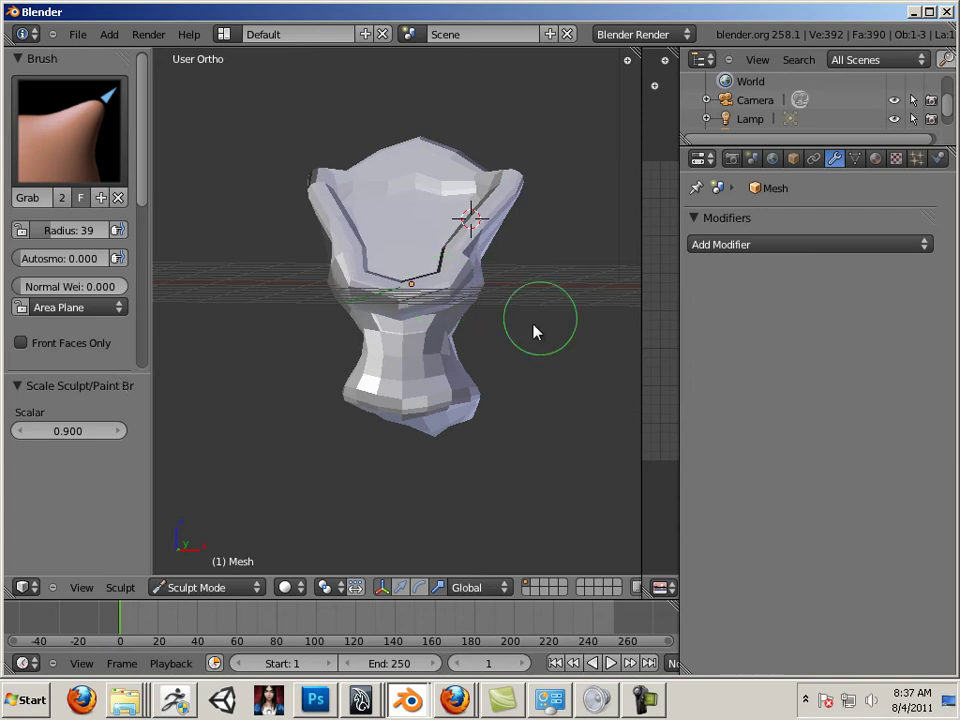
mouse_move(541, 335)
middle_down()
mouse_move(435, 332)
mouse_move(516, 321)
mouse_move(531, 343)
mouse_move(619, 368)
mouse_move(456, 392)
mouse_move(306, 377)
mouse_move(332, 349)
middle_up()
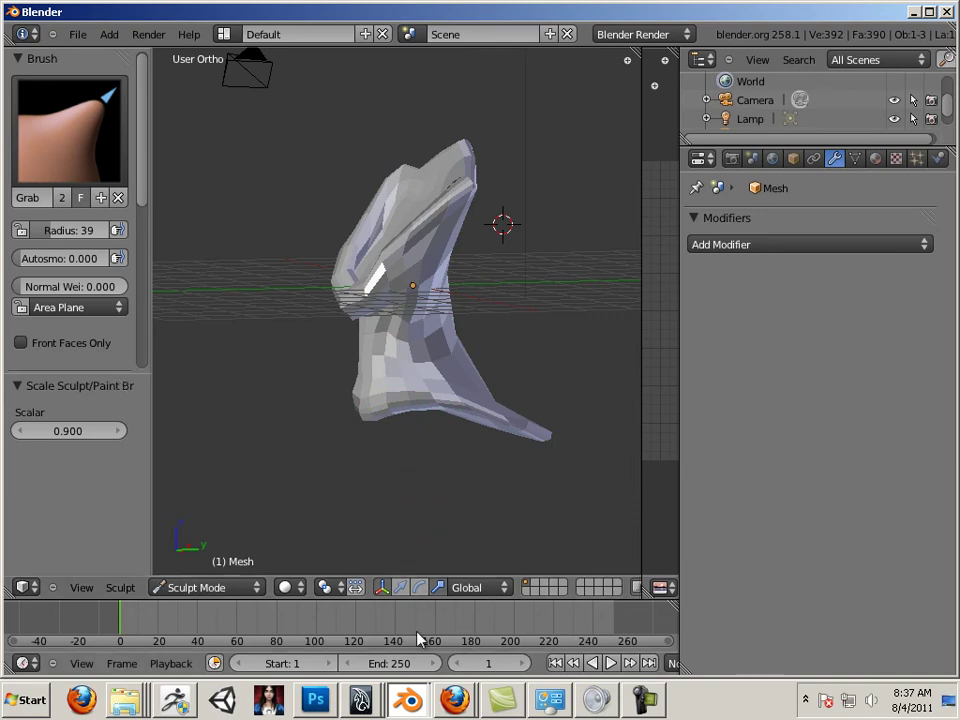
- Return to ZBrush and rotate the sculpted goblet to show its sides
mouse_move(175, 699)
click(176, 677)
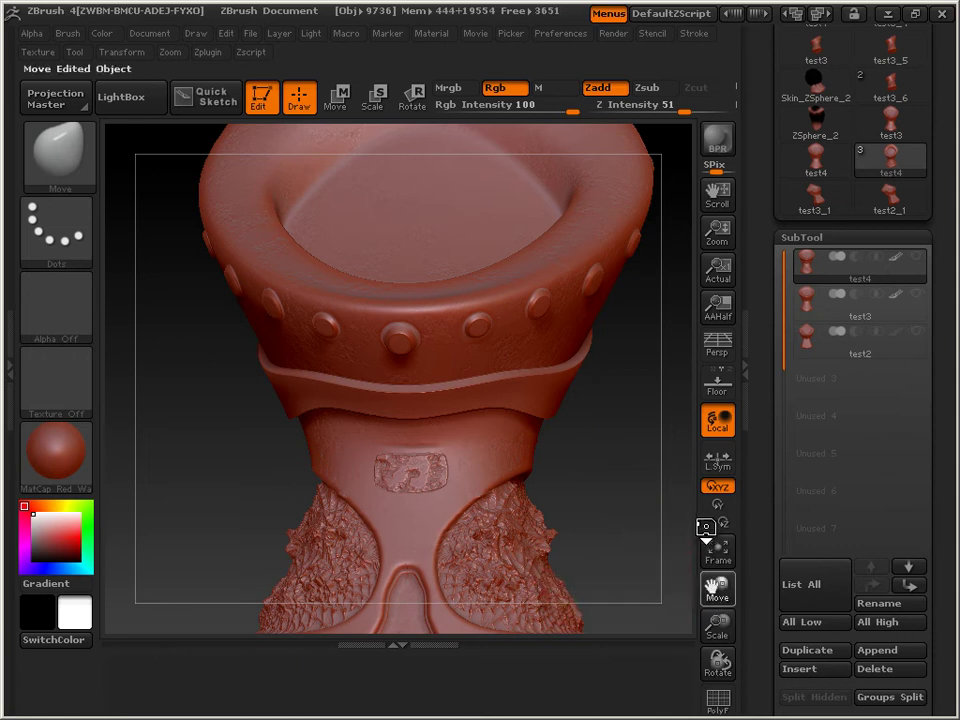
drag(707, 579, 690, 583)
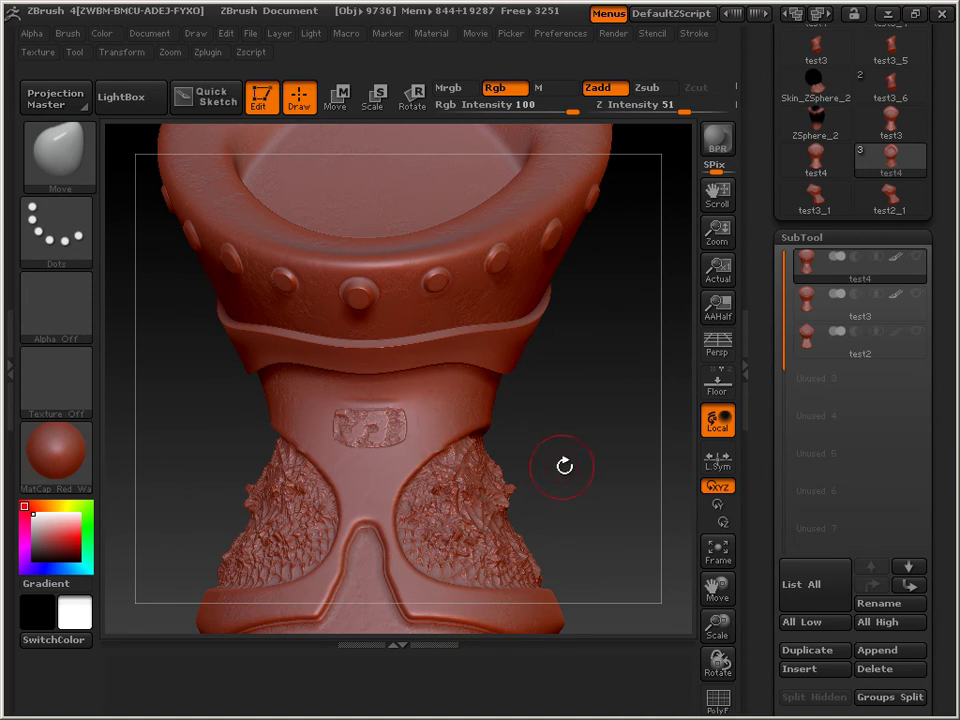
drag(564, 466, 331, 530)
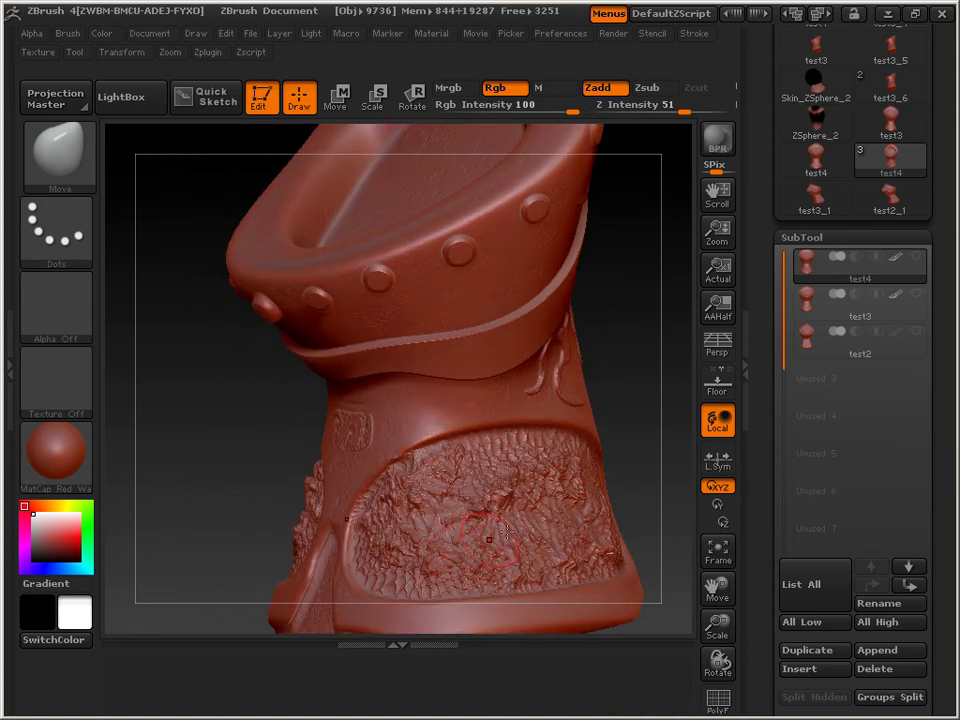
drag(626, 358, 292, 405)
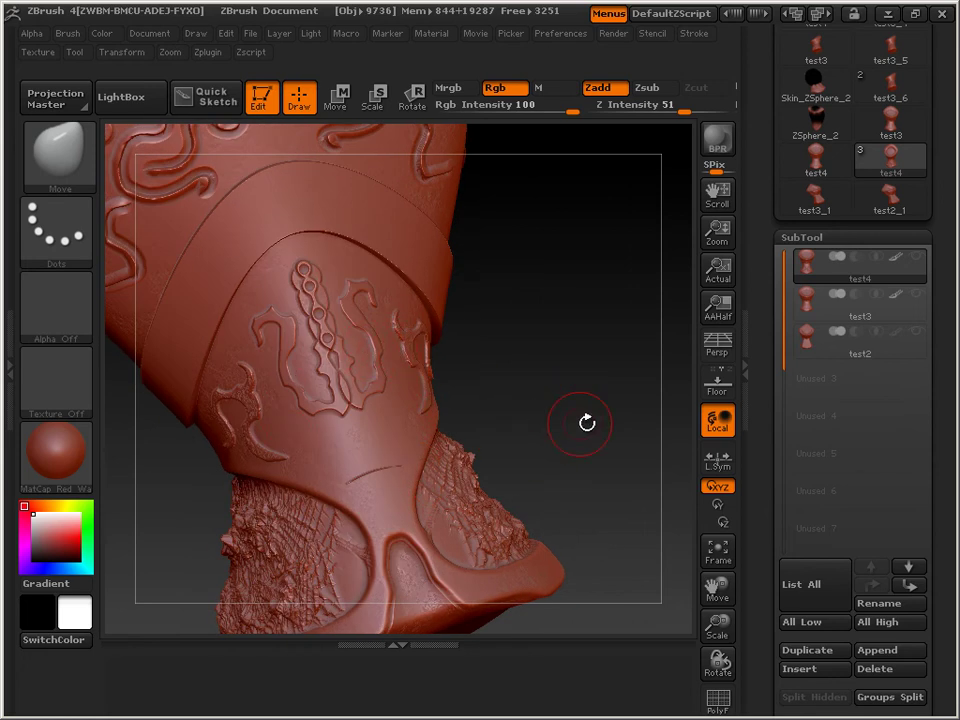
- Turn the goblet into side profile showing the top rim, and shrink it in view
drag(717, 590, 783, 637)
drag(643, 497, 630, 515)
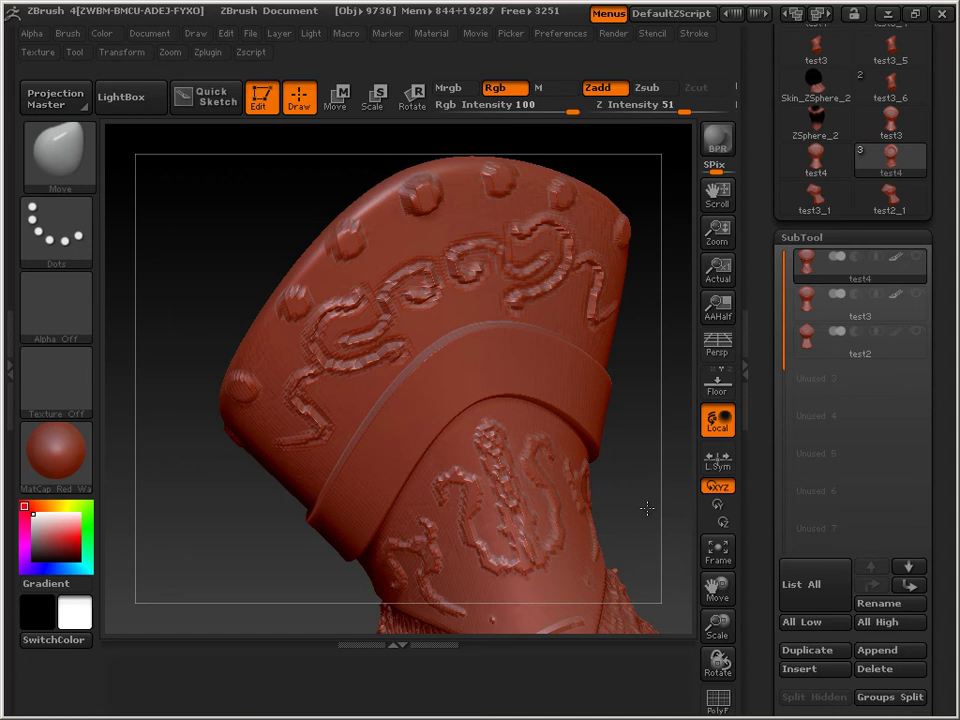
drag(630, 515, 760, 586)
key(shift)
drag(717, 625, 718, 610)
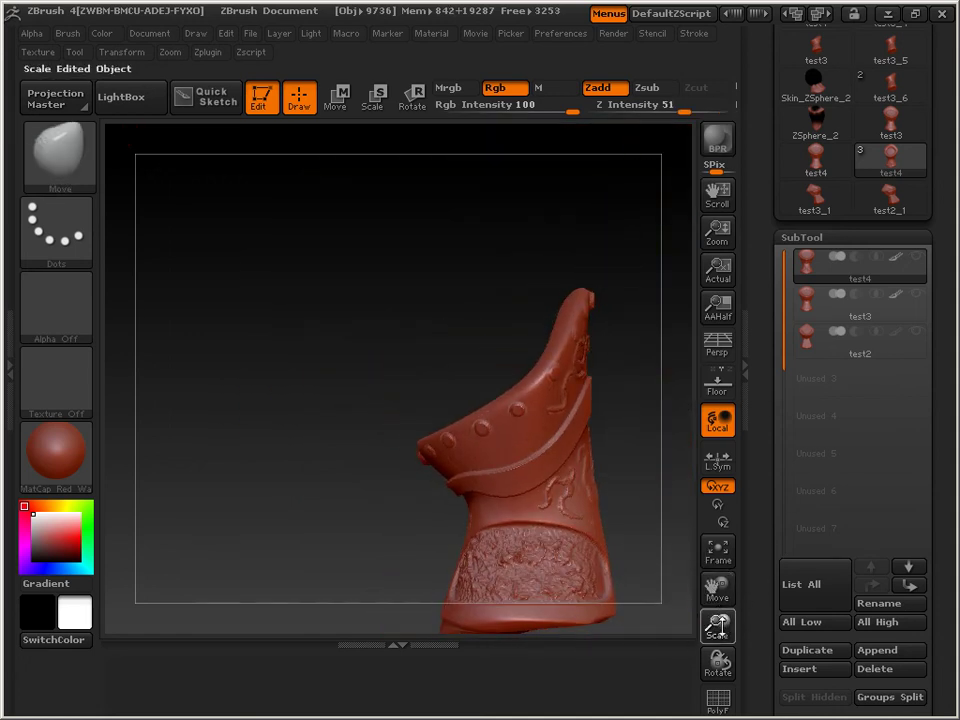
key(f)
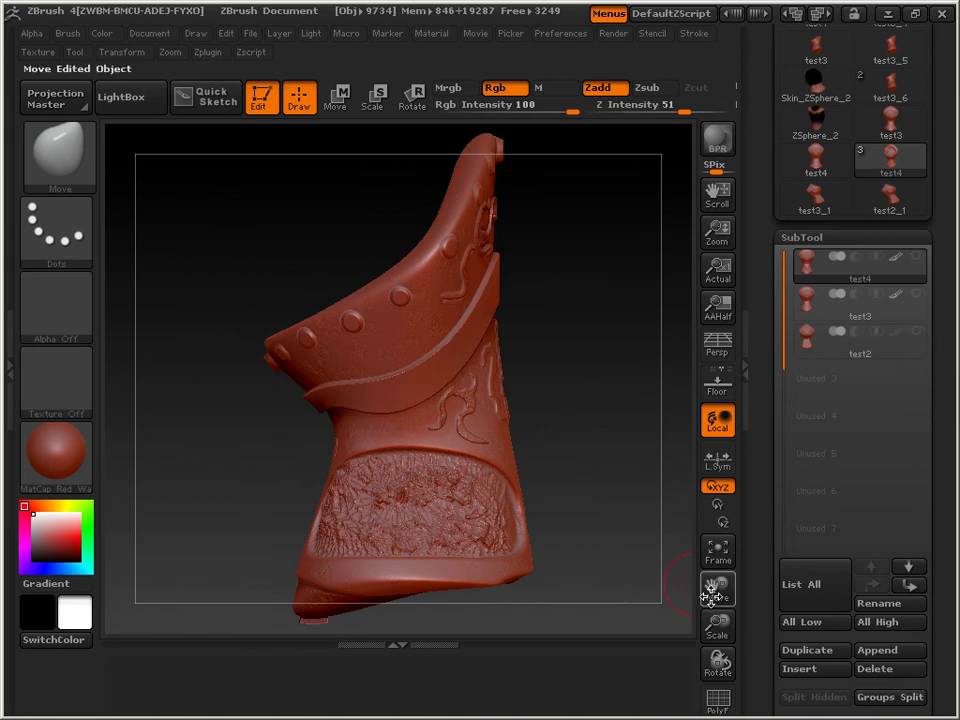
mouse_move(717, 625)
mouse_down()
mouse_move(637, 605)
mouse_move(652, 461)
mouse_up()
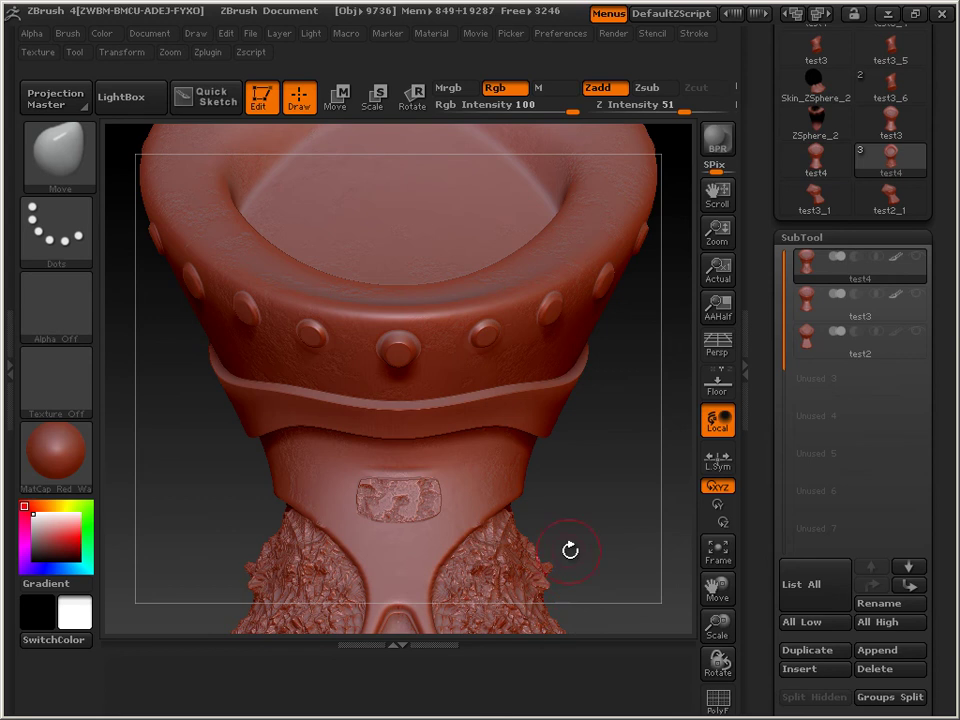
- Rotate the goblet to inspect its top opening, collar and studded rim
mouse_move(570, 550)
mouse_down()
mouse_move(600, 530)
mouse_move(621, 497)
mouse_move(589, 436)
mouse_up()
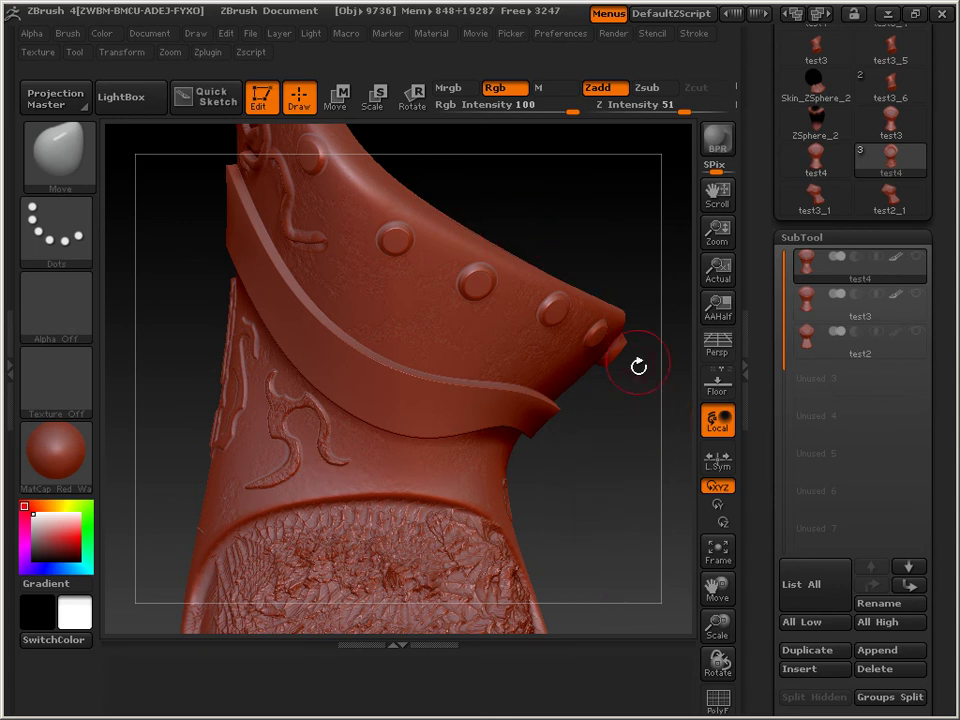
mouse_move(541, 503)
mouse_down()
mouse_move(585, 516)
mouse_move(540, 527)
mouse_move(617, 489)
mouse_up()
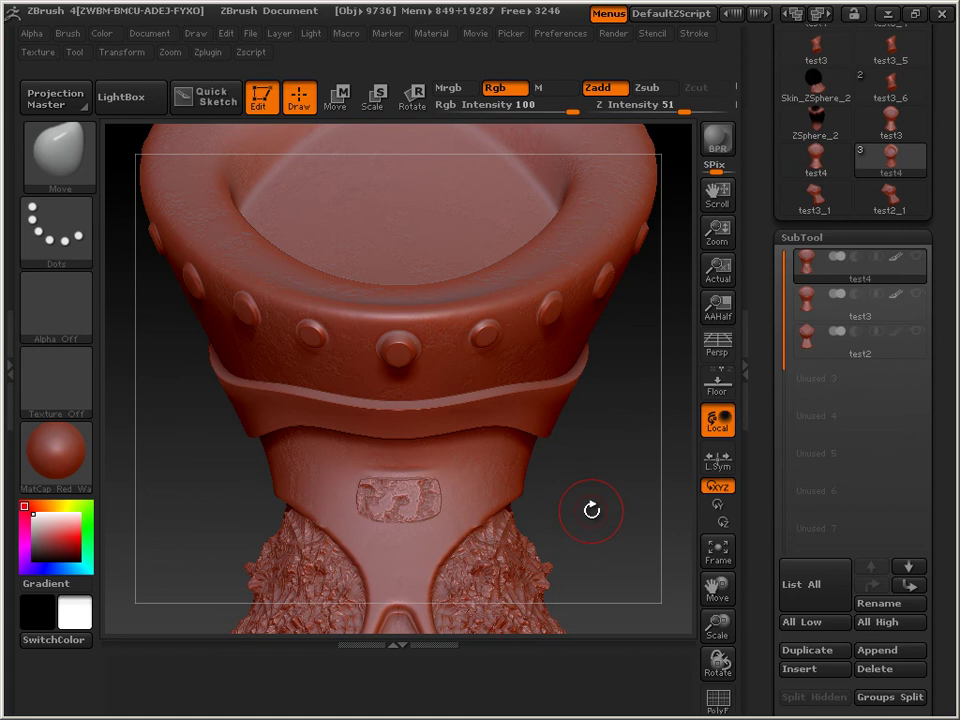
drag(591, 510, 591, 479)
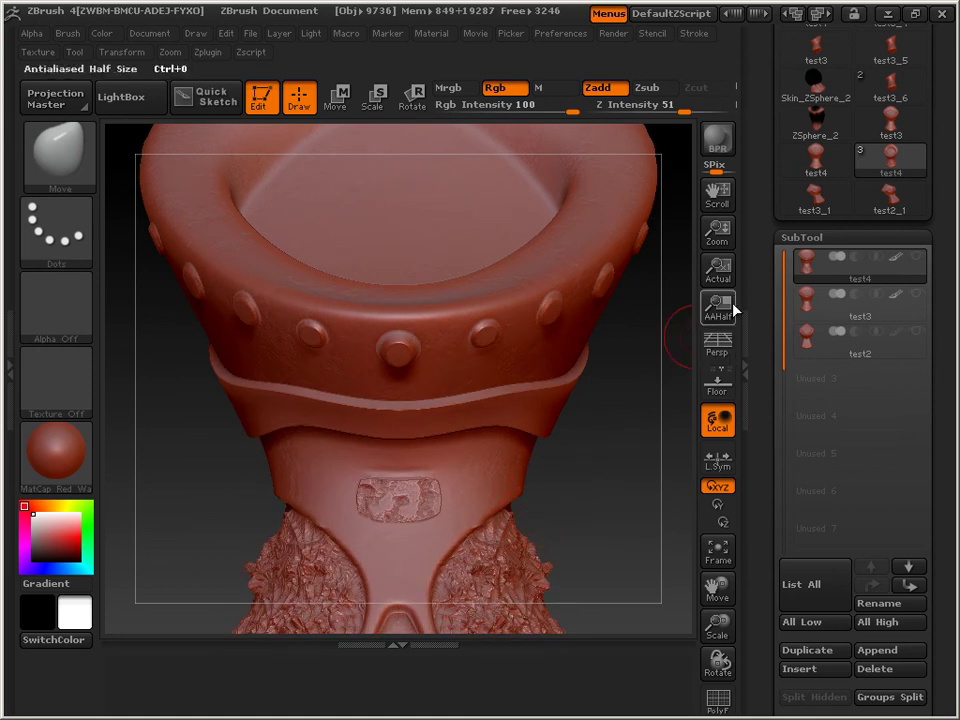
drag(763, 216, 767, 427)
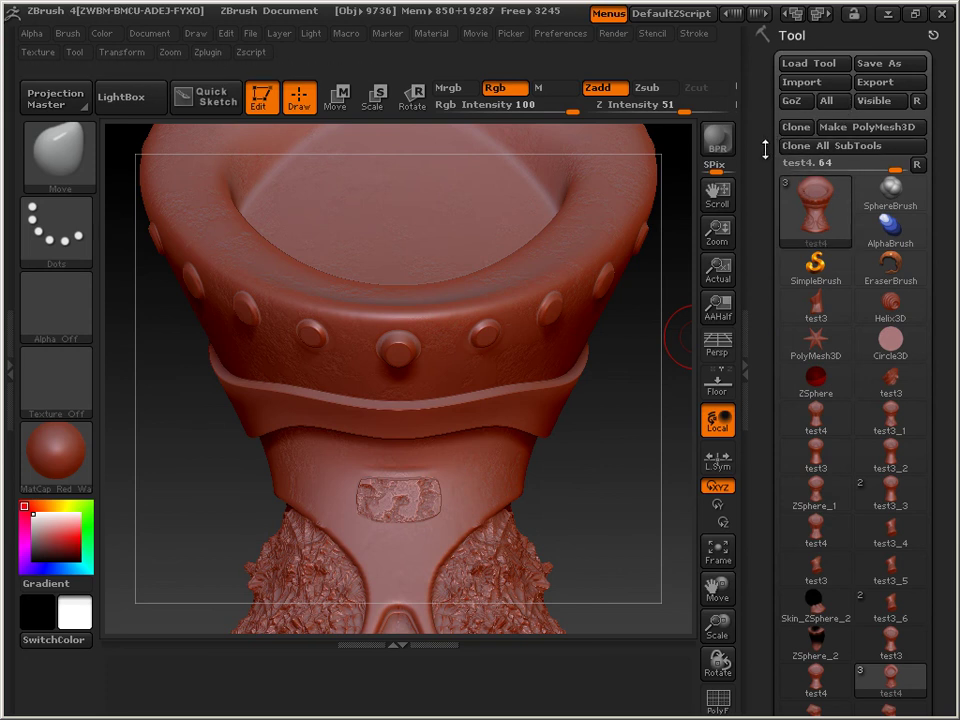
drag(605, 482, 557, 487)
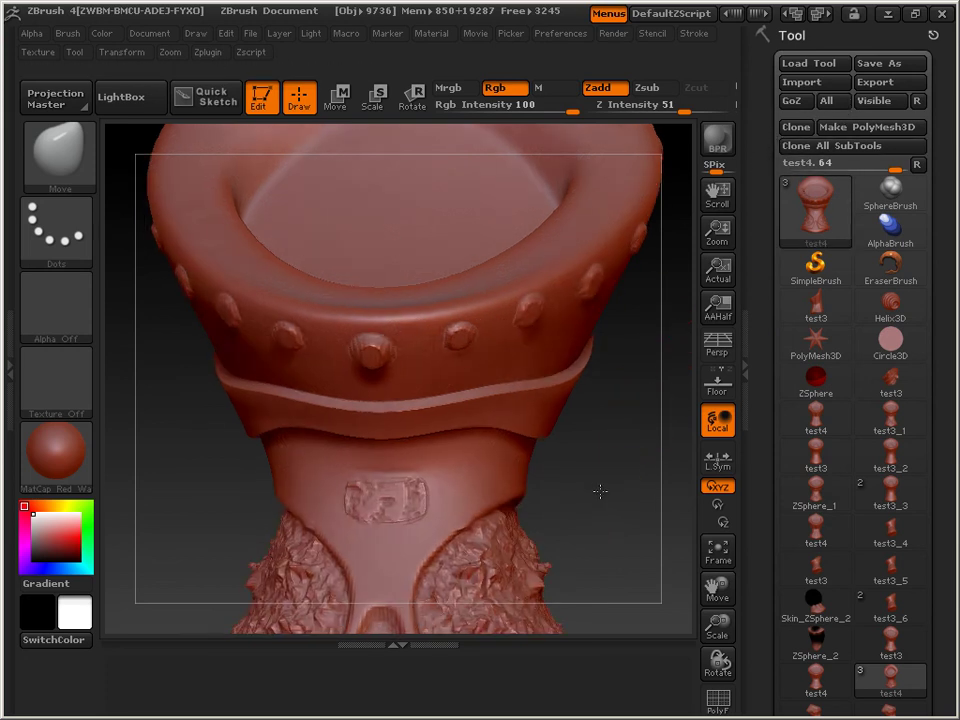